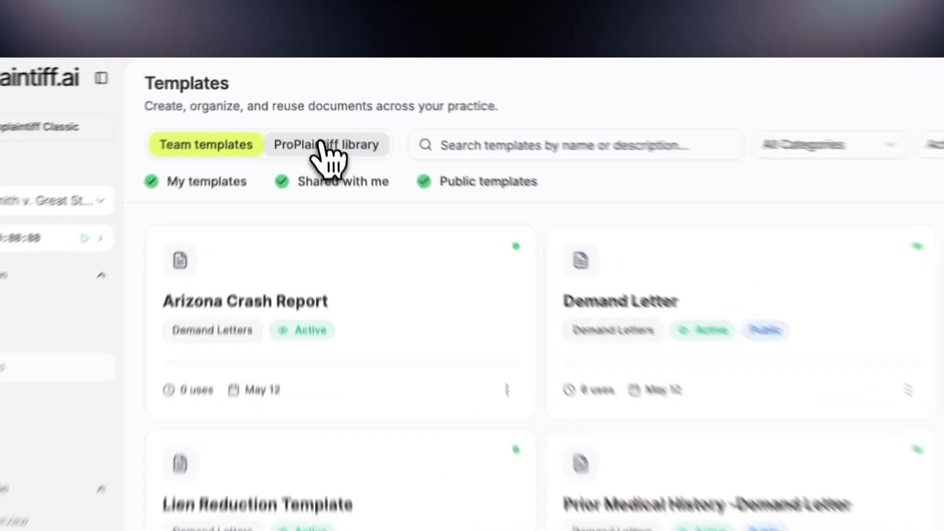
# Duplicate the PI_Medium Complexity_Narrative Style Med Chron and Damages template from the ProPlaintiff library into team templates
pyautogui.click(311, 101)
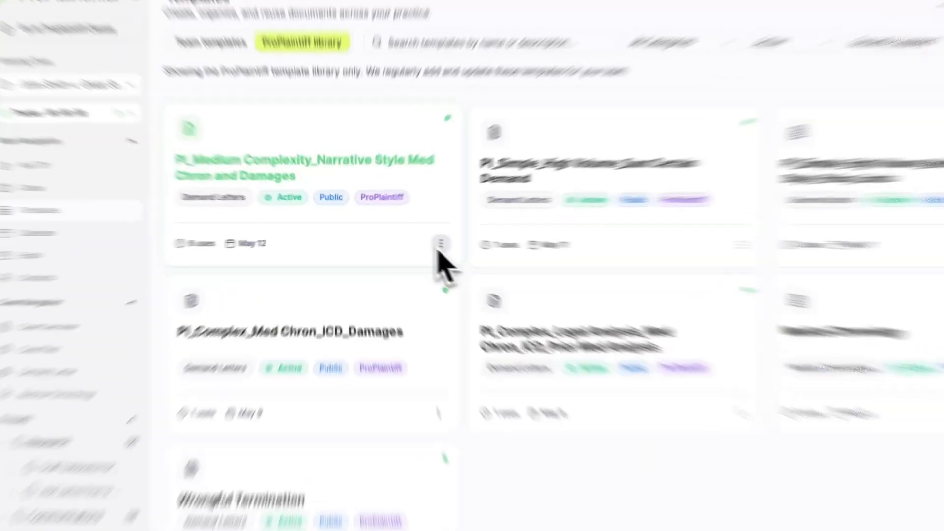
pyautogui.click(406, 240)
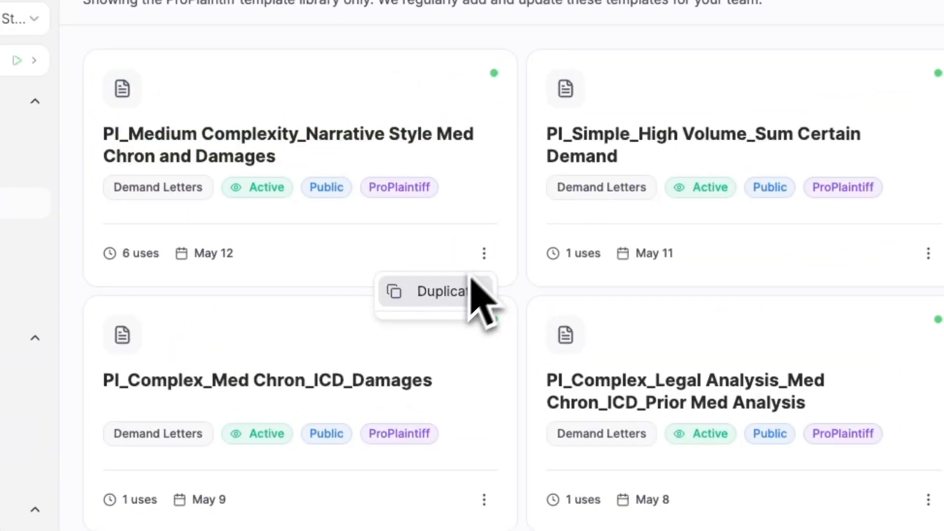
pyautogui.click(453, 291)
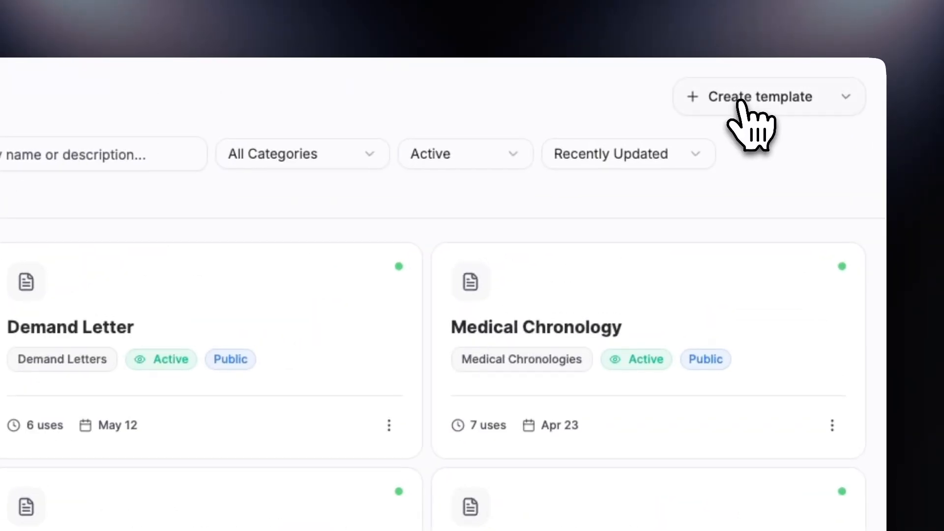
# Start creating a new template of the Demand Letter type
pyautogui.click(776, 79)
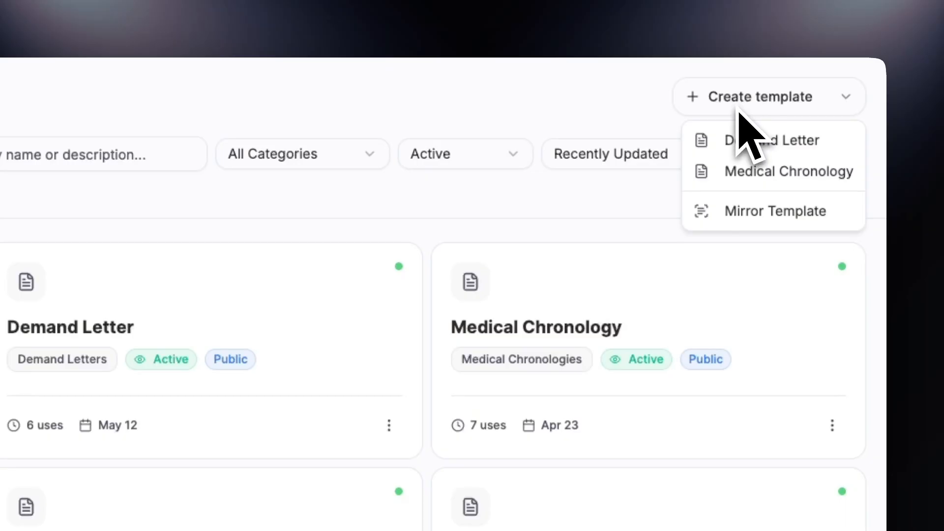
pyautogui.click(707, 147)
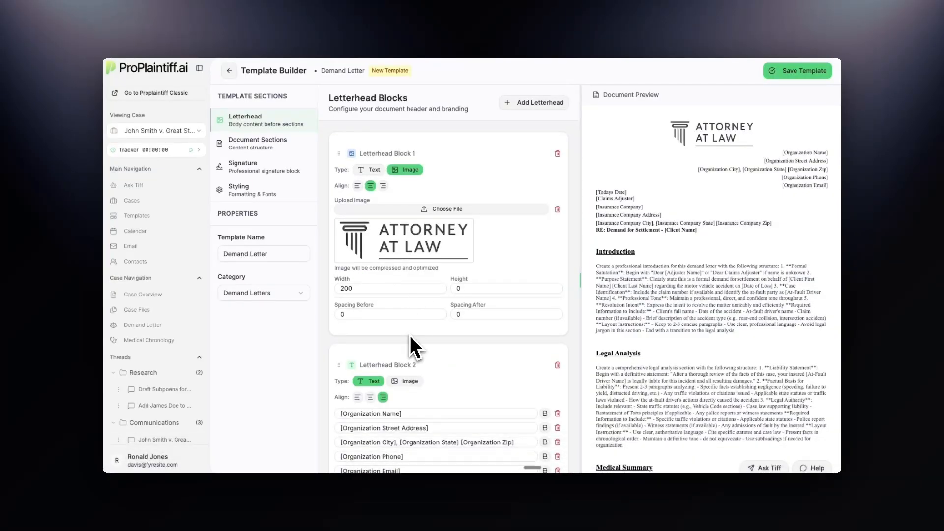
# Delete the letterhead block holding the RE: Demand for Settlement line, and add a new letterhead block
pyautogui.scroll(-1, 411, 335)
pyautogui.scroll(-3, 412, 336)
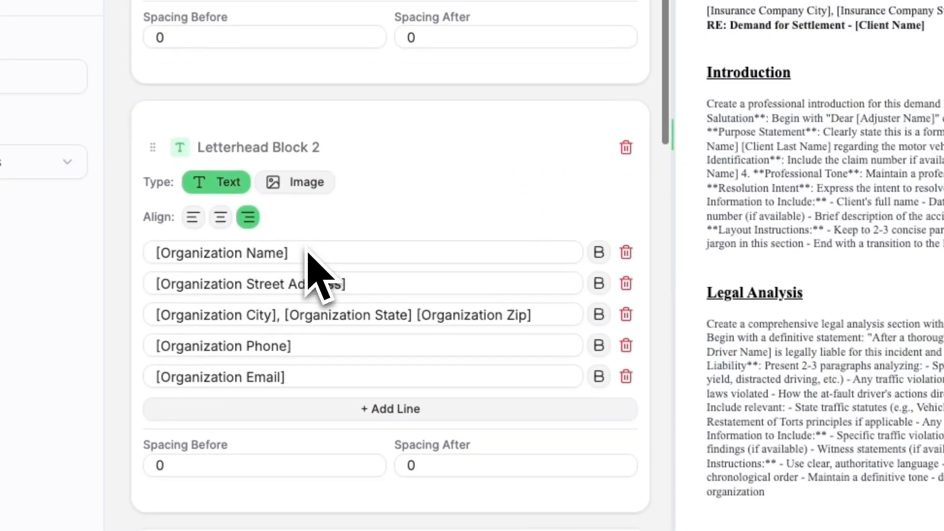
pyautogui.scroll(-15, 310, 266)
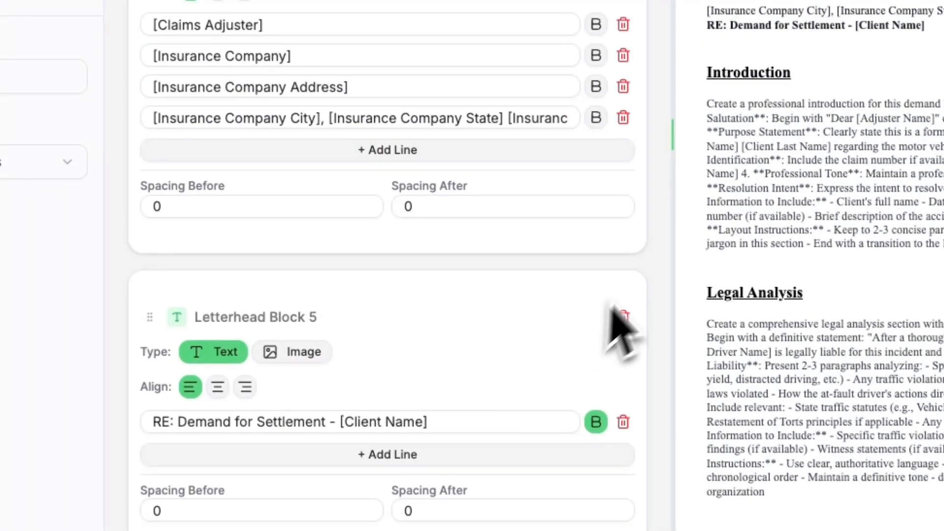
pyautogui.click(624, 315)
pyautogui.click(590, 147)
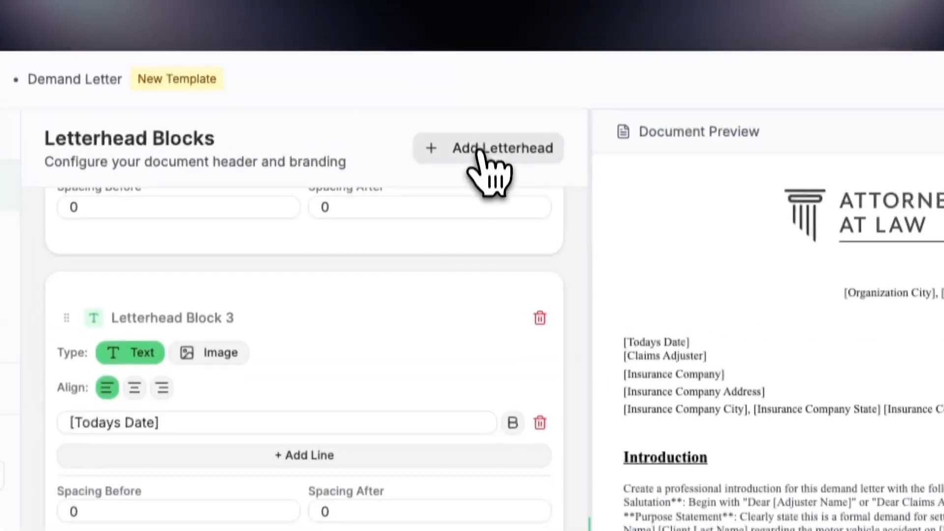
pyautogui.click(479, 152)
pyautogui.scroll(-5, 427, 376)
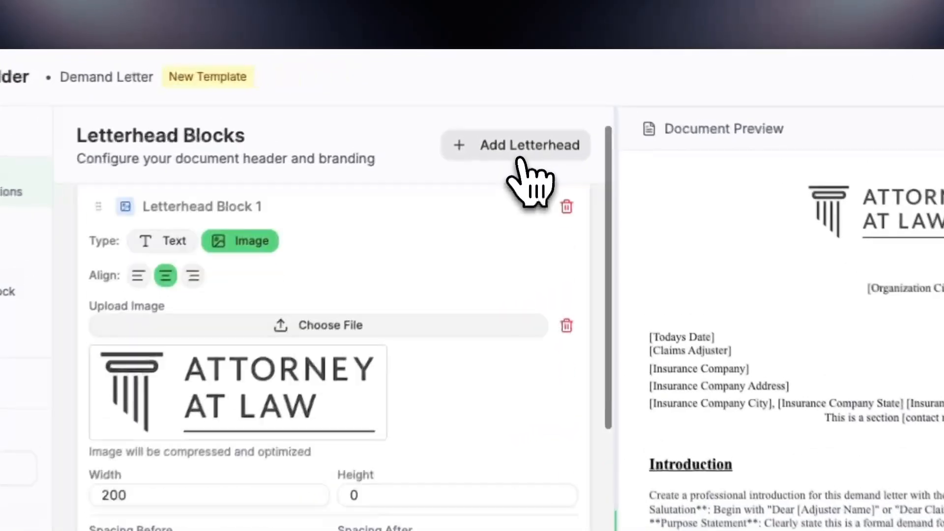
pyautogui.click(536, 105)
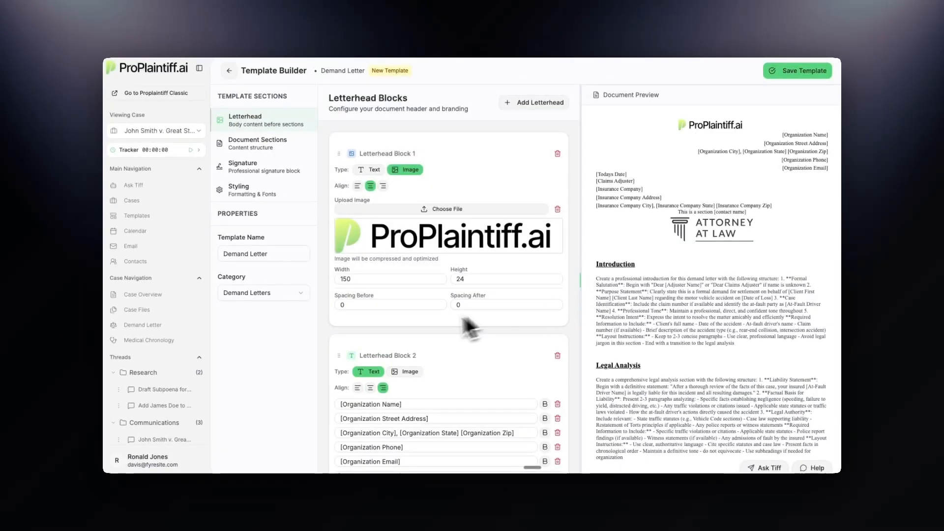
# Select the [Organization Street Address] placeholder text in the second letterhead block
pyautogui.scroll(-10, 468, 322)
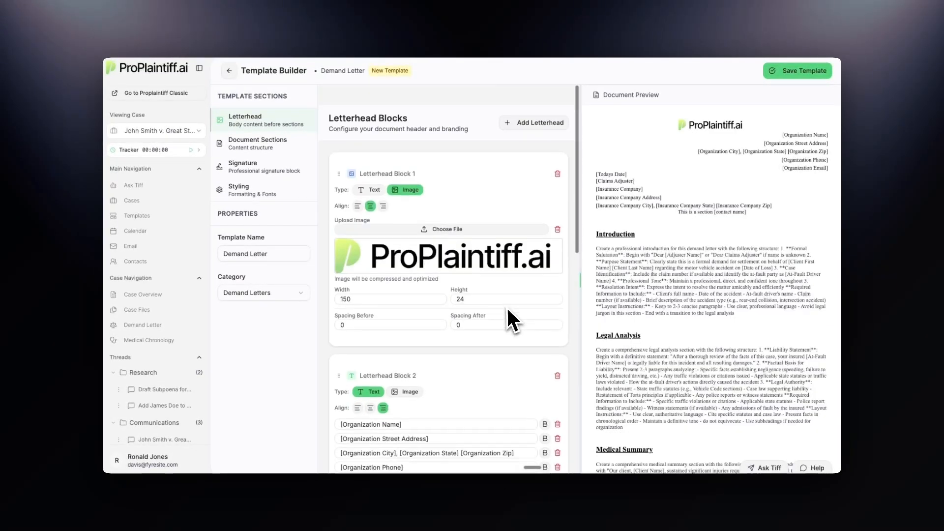
pyautogui.scroll(-1, 507, 310)
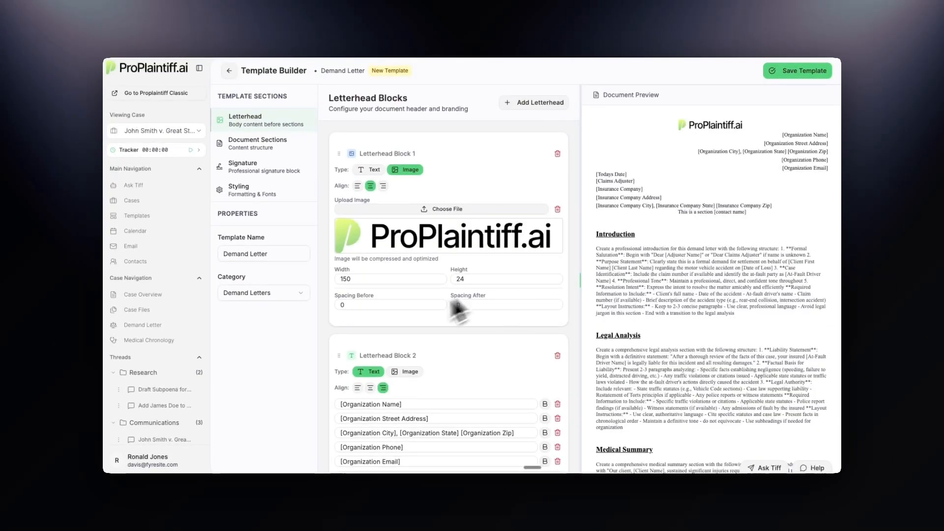
pyautogui.scroll(-3, 451, 372)
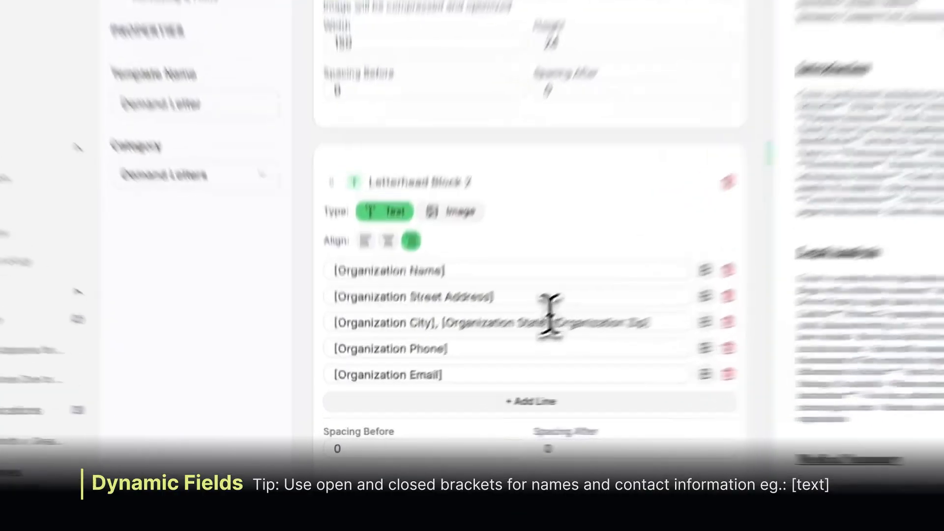
pyautogui.click(457, 374)
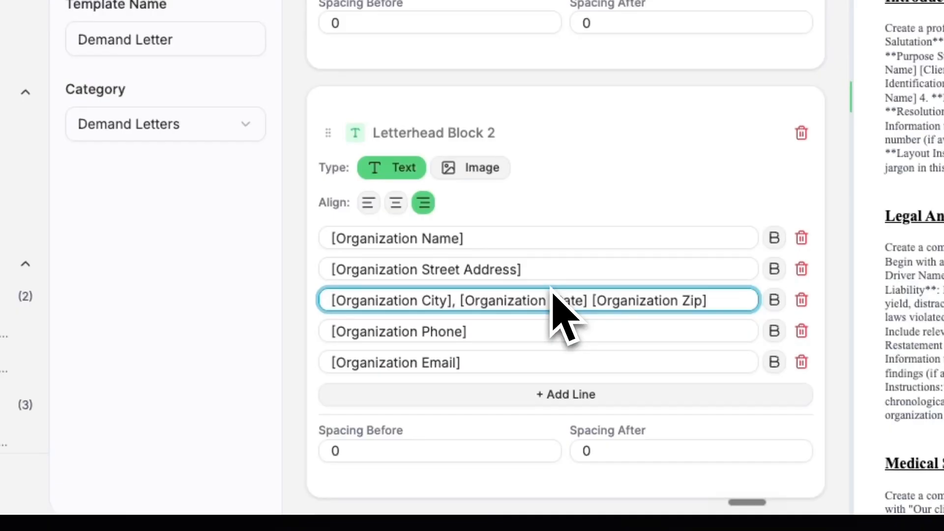
pyautogui.click(541, 263)
pyautogui.scroll(-1, 546, 265)
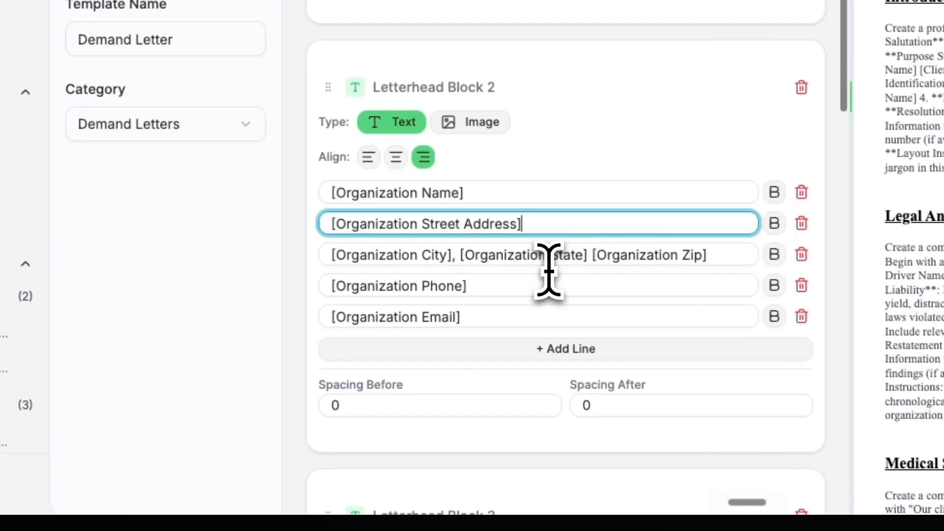
pyautogui.moveTo(535, 221); pyautogui.dragTo(344, 217)
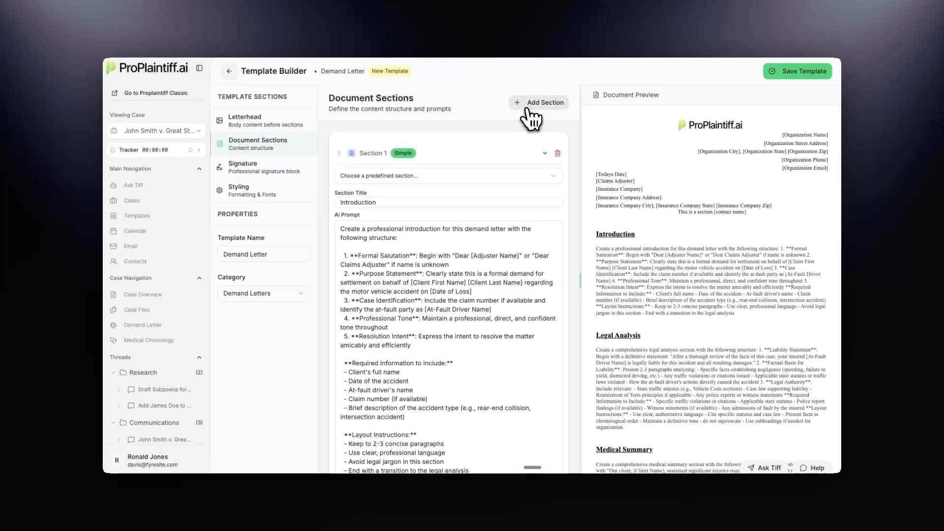
# Title Section 6 Footer and set its AI prompt to 'This is the footer' and 'Contact: [attorney contact info]' on two lines
pyautogui.scroll(-15, 529, 127)
pyautogui.scroll(-5, 459, 270)
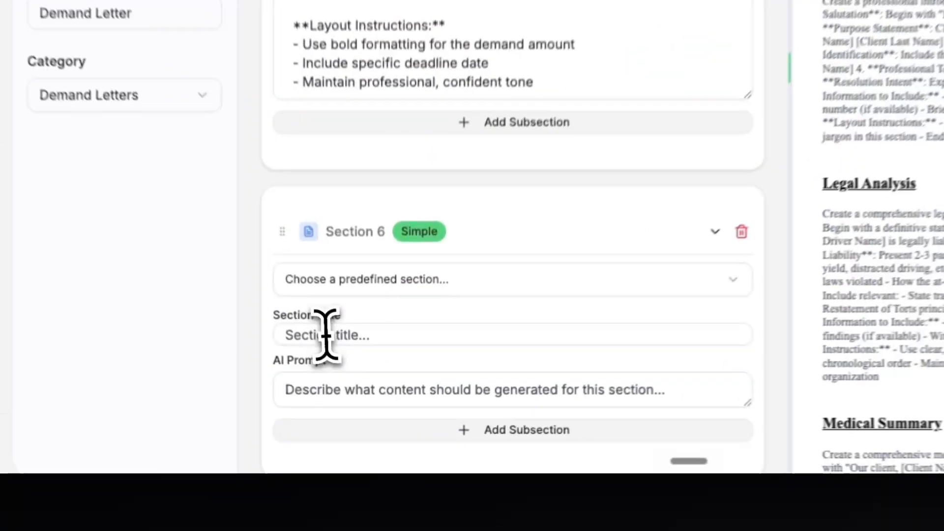
pyautogui.click(362, 413)
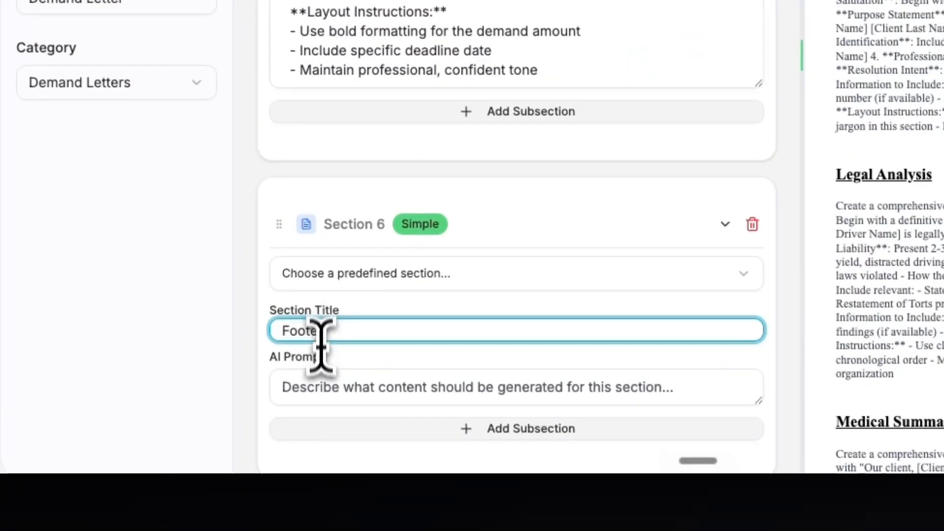
pyautogui.click(329, 388)
pyautogui.write('This is the footer')
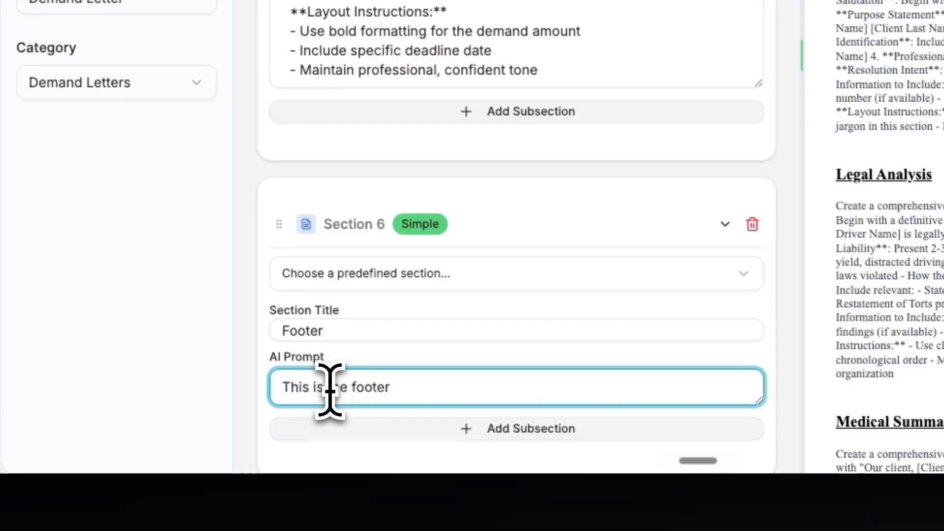
pyautogui.press('Return')
pyautogui.write('Contact: [attorney contact info]')
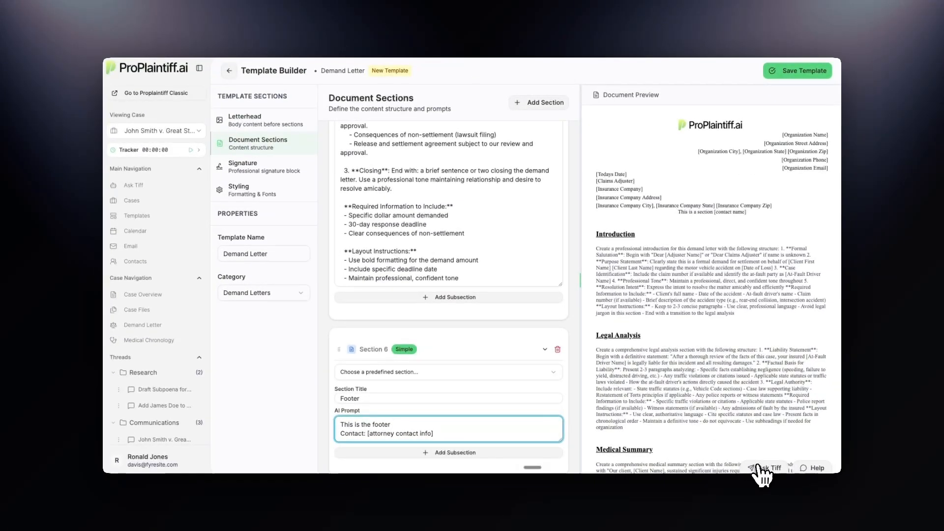
# Ask Tiff: 'Help me draft a footer for my demand letter template. I want to include my contact information'
pyautogui.click(763, 467)
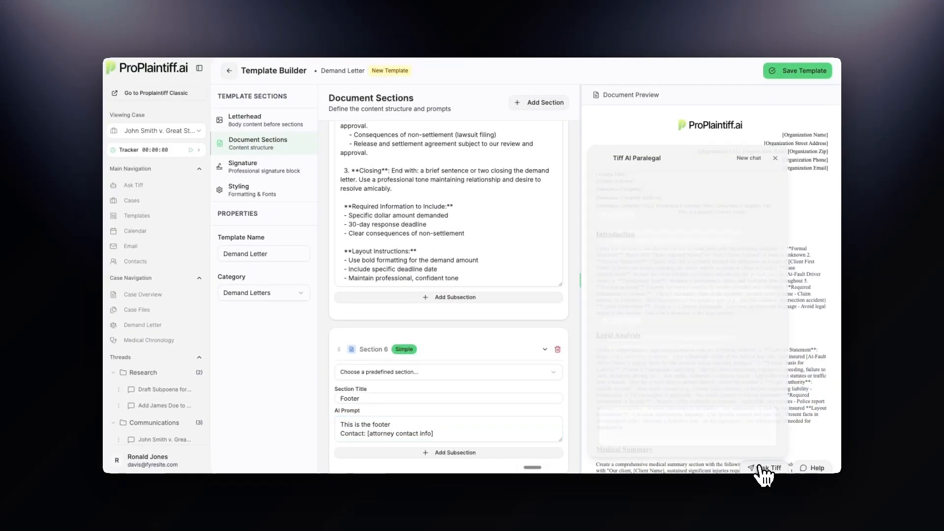
pyautogui.write('Help me draft a footer for my demand letter template. I want to include my contact information')
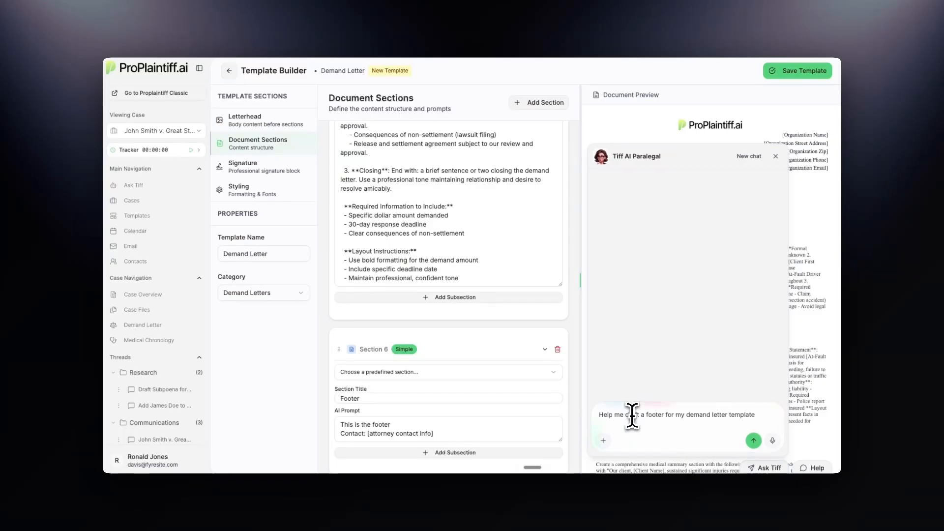
pyautogui.press('Return')
# Copy Tiff's Option D template-variable footer and paste it over the Footer section's AI prompt
pyautogui.scroll(-10, 678, 322)
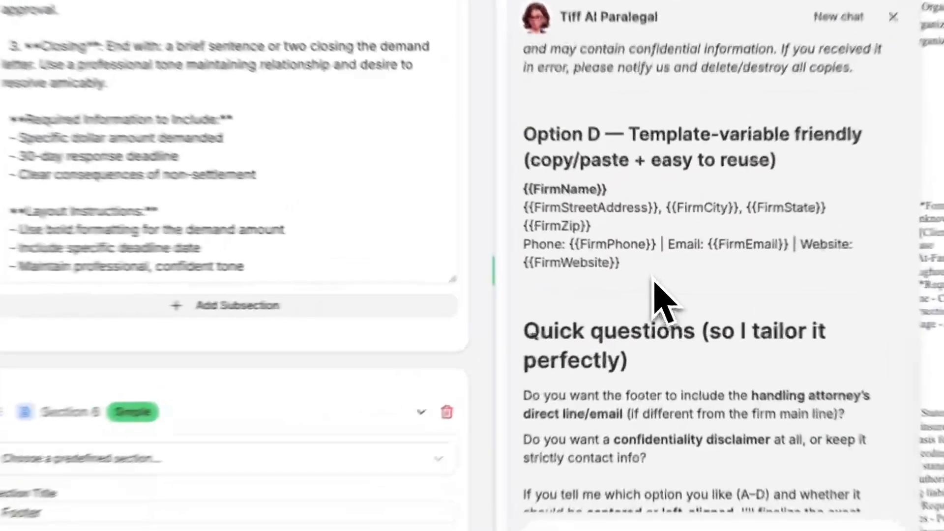
pyautogui.moveTo(645, 278); pyautogui.dragTo(594, 240)
pyautogui.hotkey('ctrl', 'c')
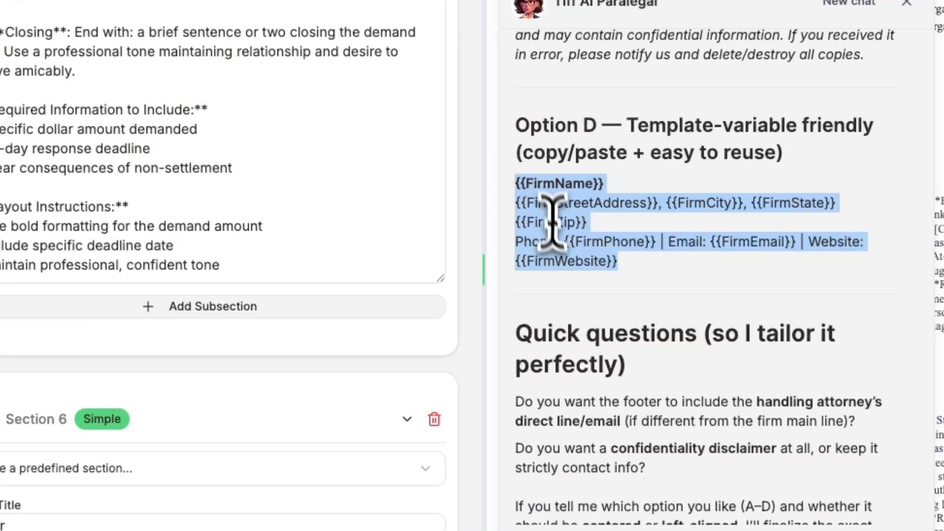
pyautogui.moveTo(497, 388); pyautogui.dragTo(311, 353)
pyautogui.hotkey('ctrl', 'v')
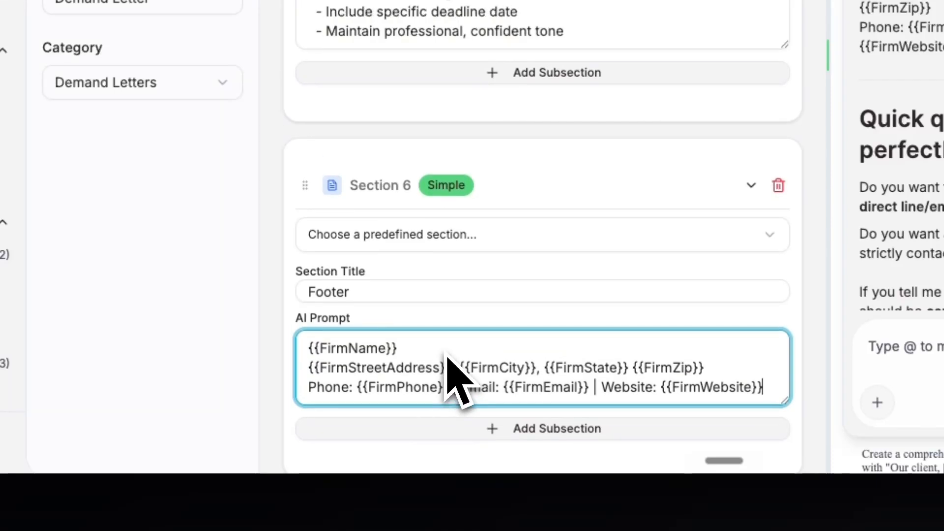
# Add a subsection to the Footer section titled Footer Notes with the prompt 'This is where footer notes go'
pyautogui.click(508, 428)
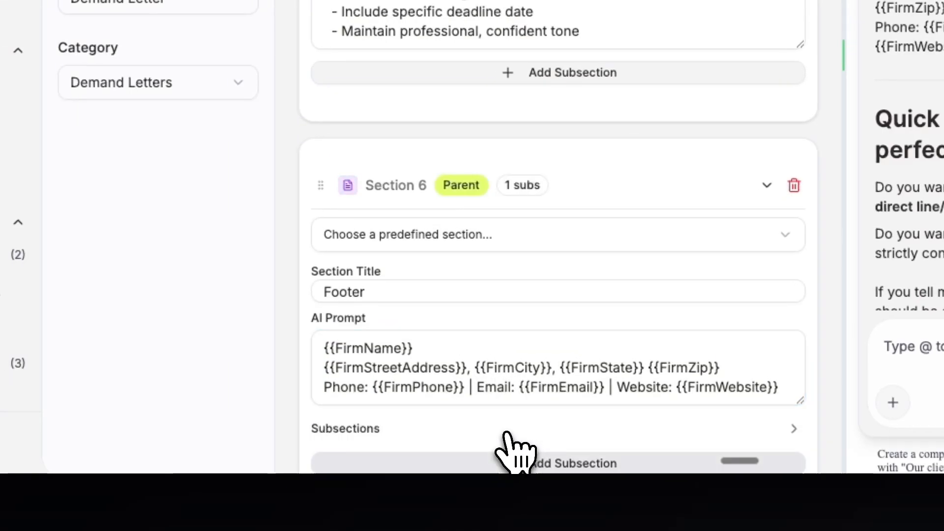
pyautogui.click(794, 393)
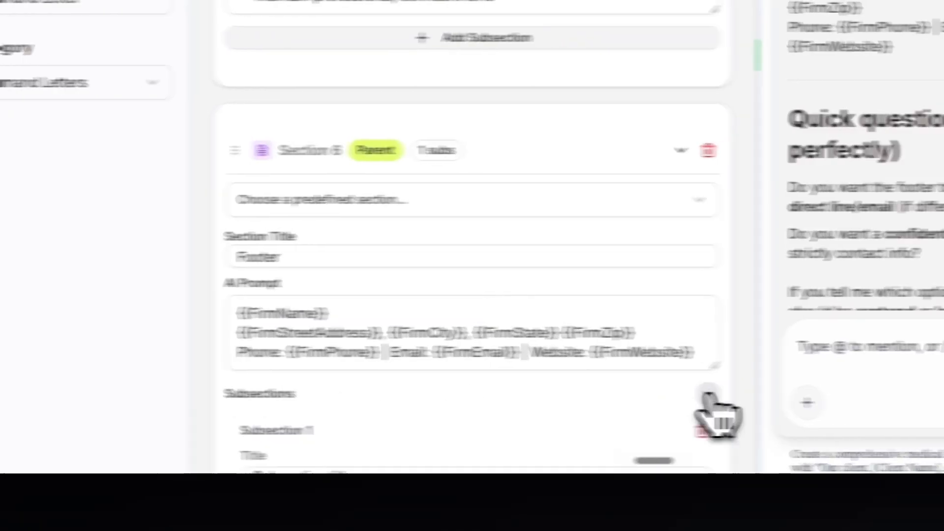
pyautogui.scroll(-3, 541, 266)
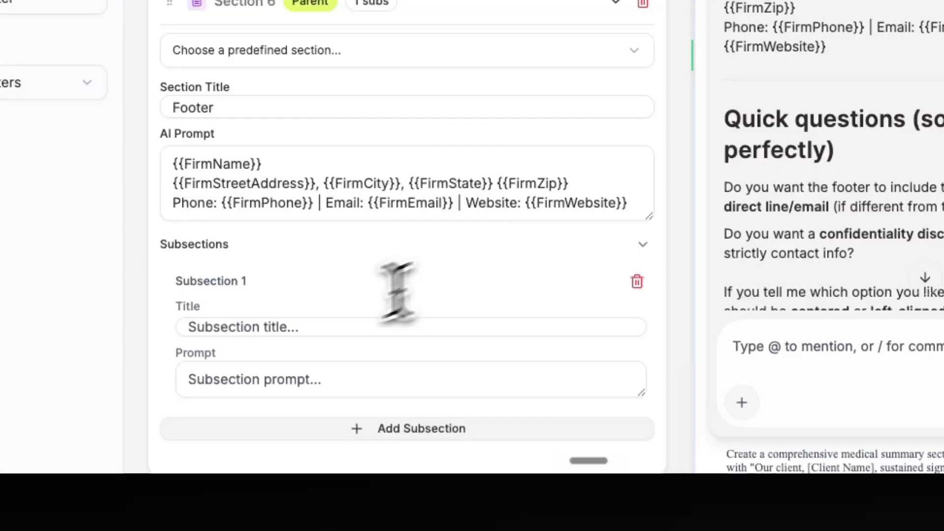
pyautogui.click(289, 324)
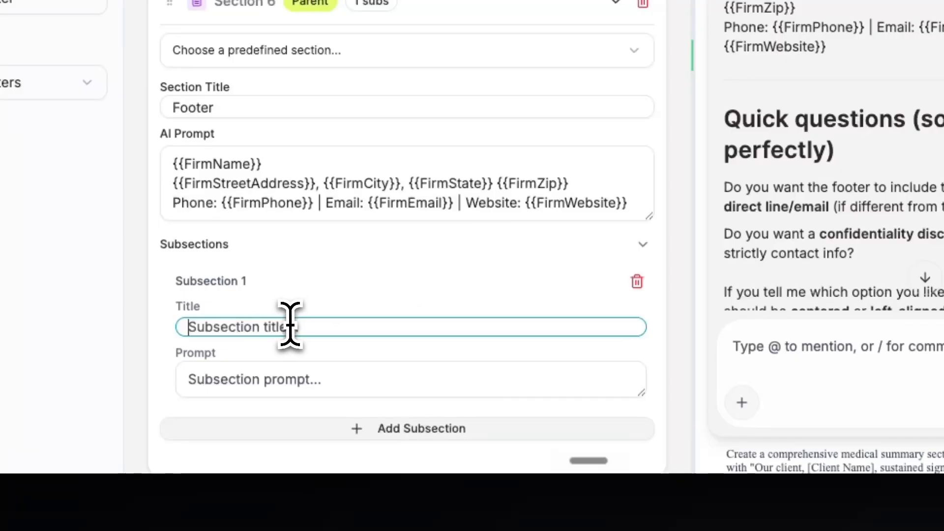
pyautogui.write('Footer Notes')
pyautogui.click(341, 374)
pyautogui.write('This')
pyautogui.write(' is where footer notes ')
pyautogui.write('go')
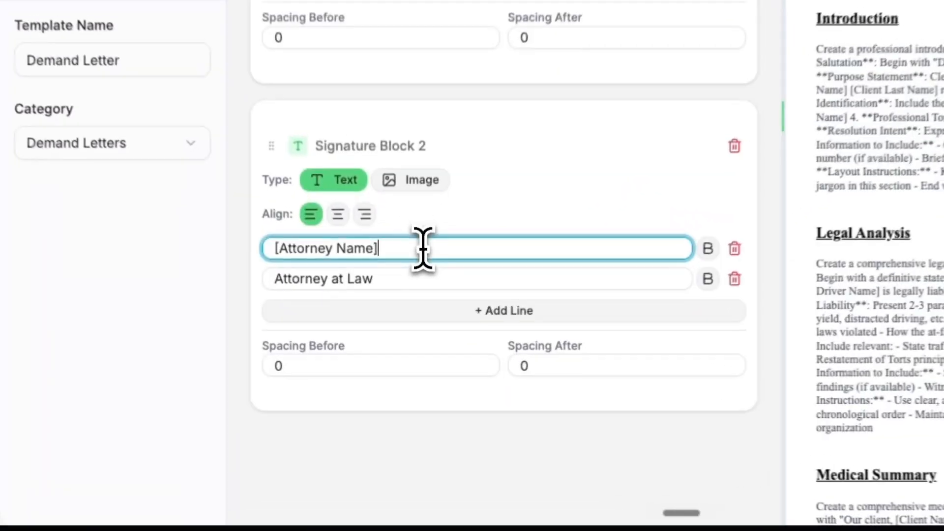
# Select the [Attorney Name] line in the second signature block
pyautogui.tripleClick(411, 343)
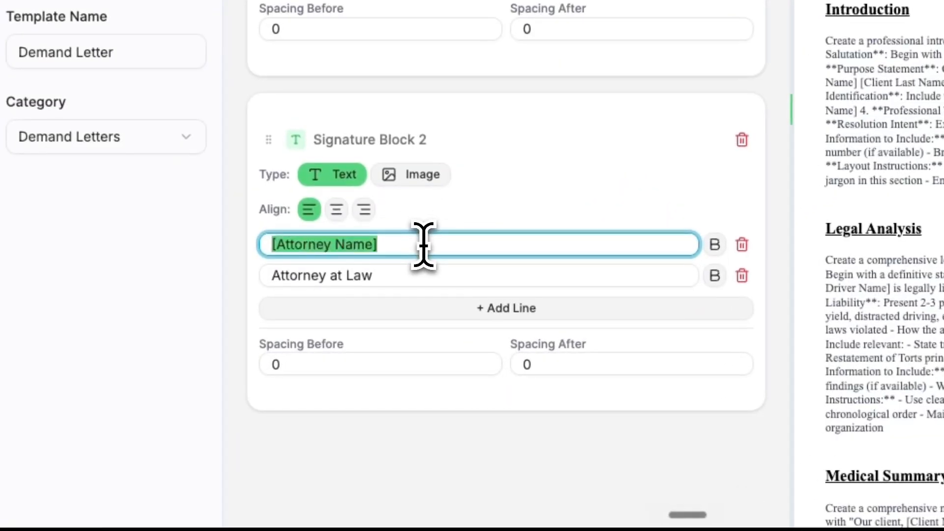
pyautogui.click(411, 343)
pyautogui.click(519, 211)
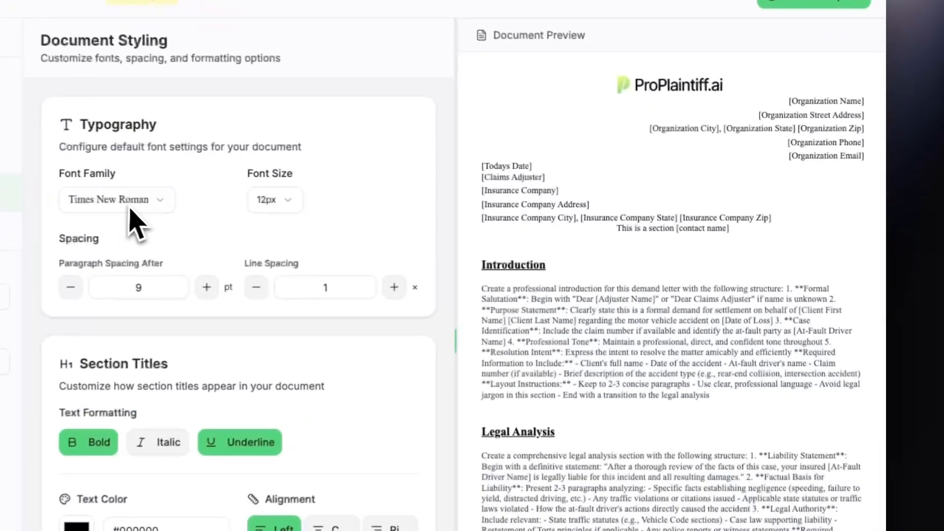
# Set the document's default font family to Arial and font size to 16px
pyautogui.click(131, 208)
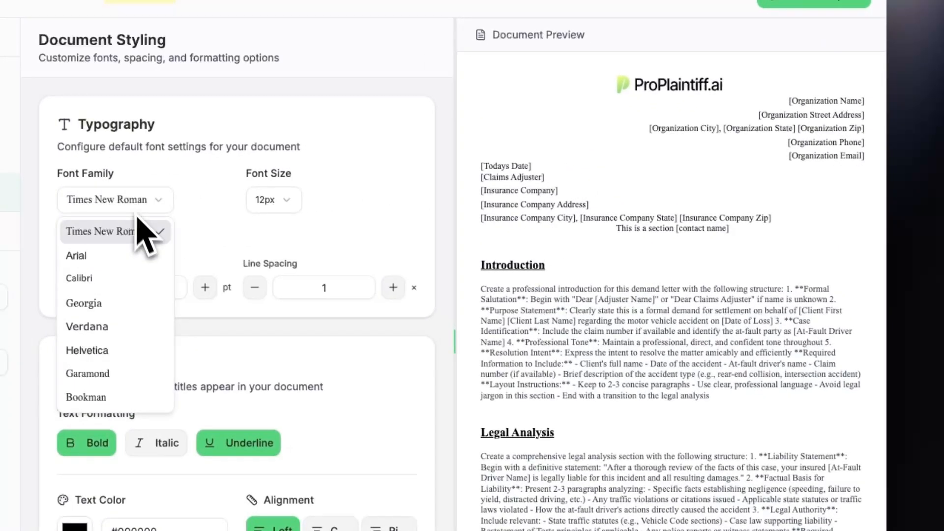
pyautogui.click(129, 259)
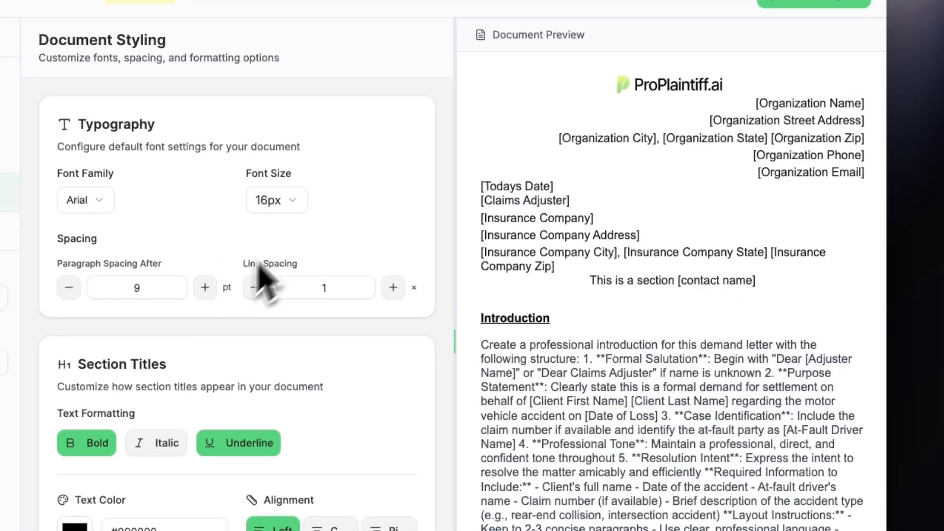
pyautogui.click(285, 205)
pyautogui.click(237, 309)
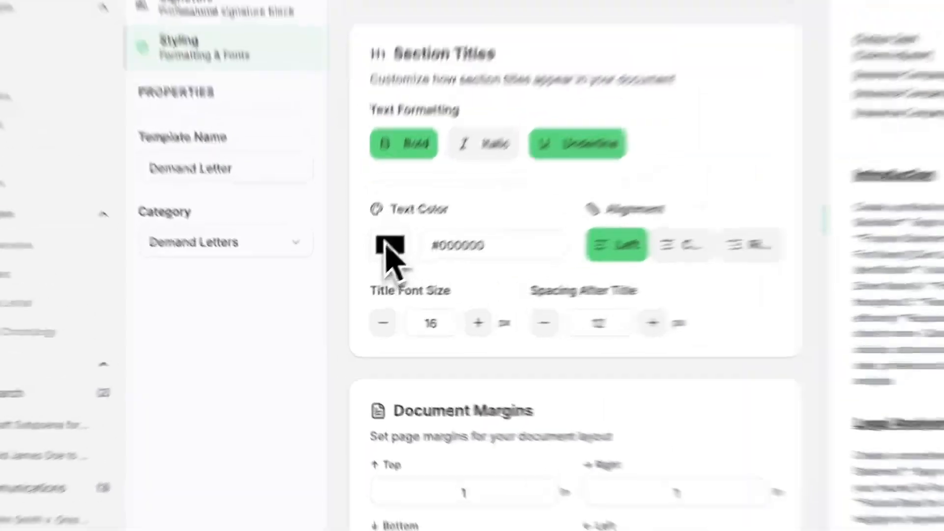
# Set the section title text color to #404040 and toggle italic formatting for section titles
pyautogui.click(352, 295)
pyautogui.moveTo(389, 329); pyautogui.dragTo(355, 352)
pyautogui.click(355, 352)
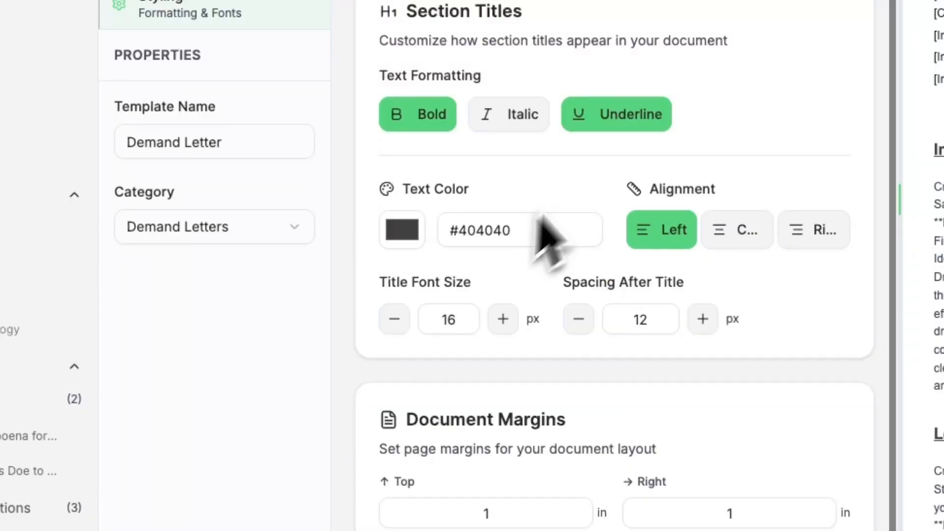
pyautogui.click(520, 129)
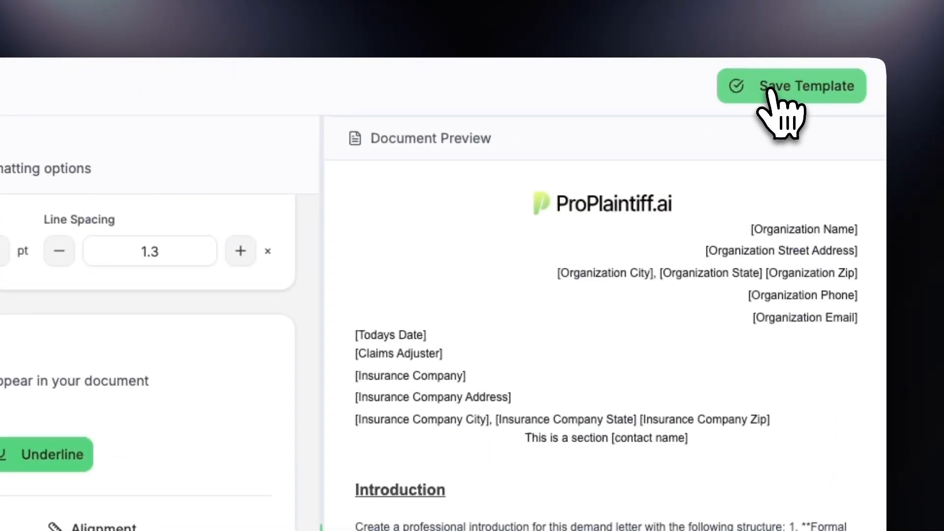
# Save the customized Demand Letter template
pyautogui.click(770, 88)
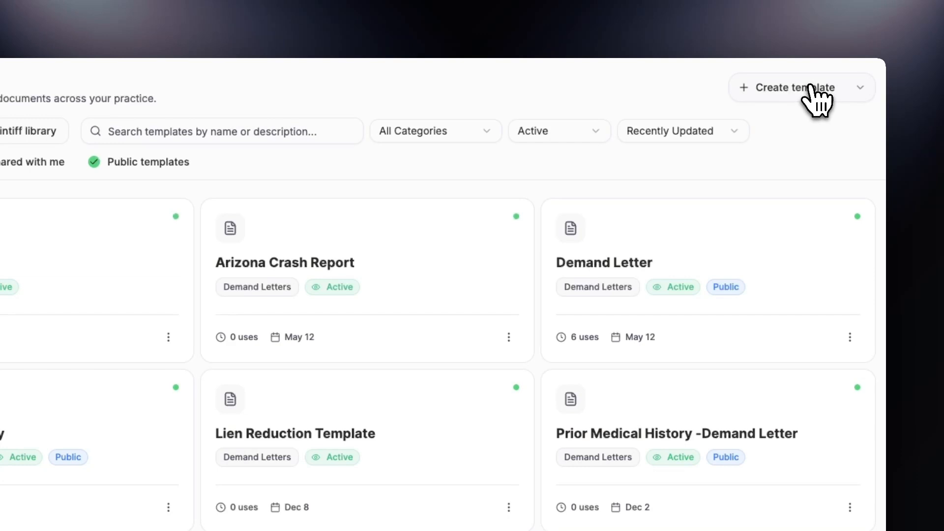
# Create a mirror template from the uploaded Rivera_v_PCMG_Complaint.docx document and review the extracted structure in the preview
pyautogui.click(812, 87)
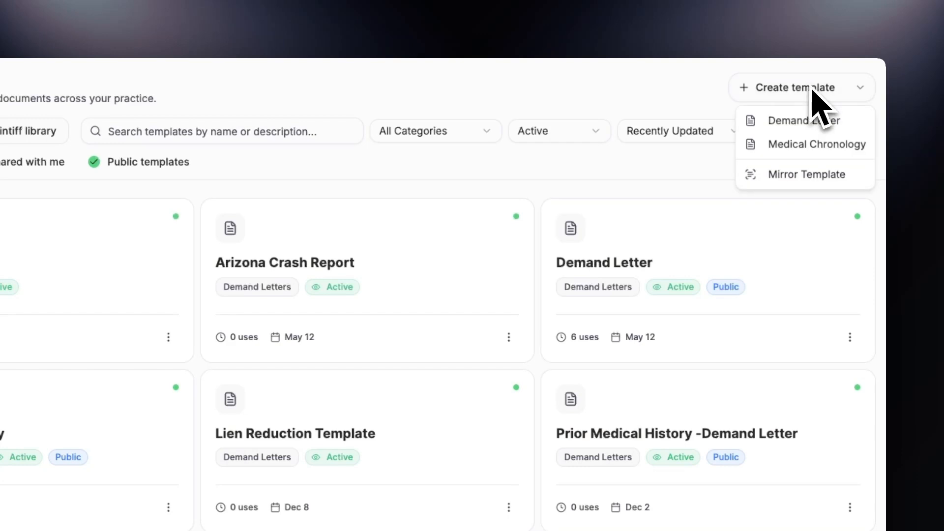
pyautogui.click(771, 175)
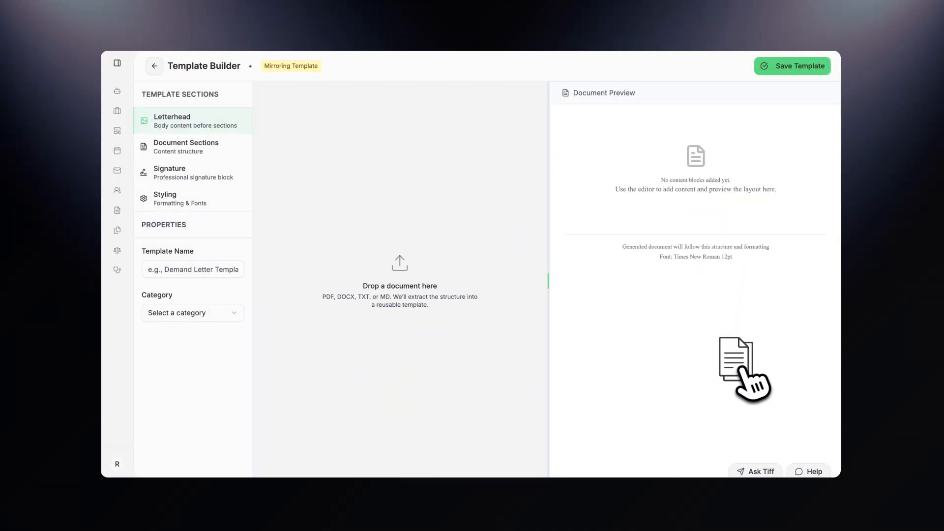
pyautogui.moveTo(731, 366); pyautogui.dragTo(406, 278)
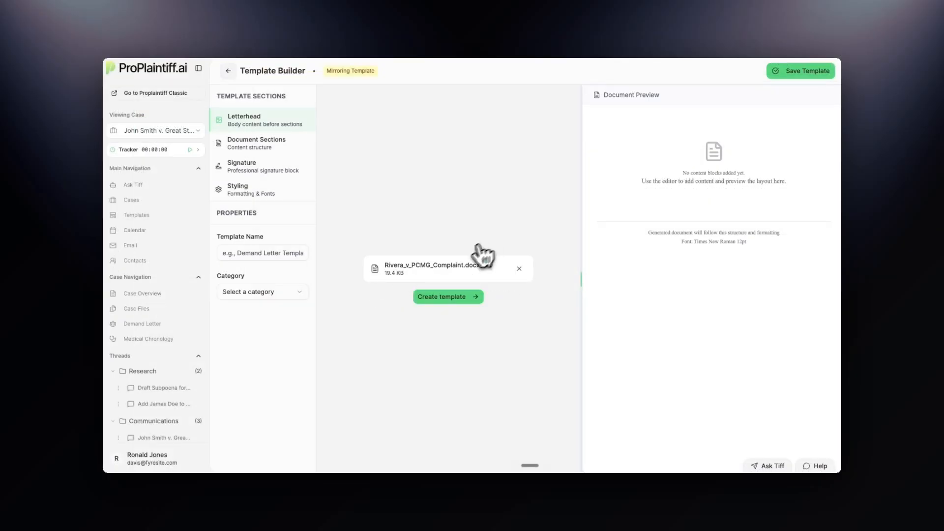
pyautogui.click(435, 298)
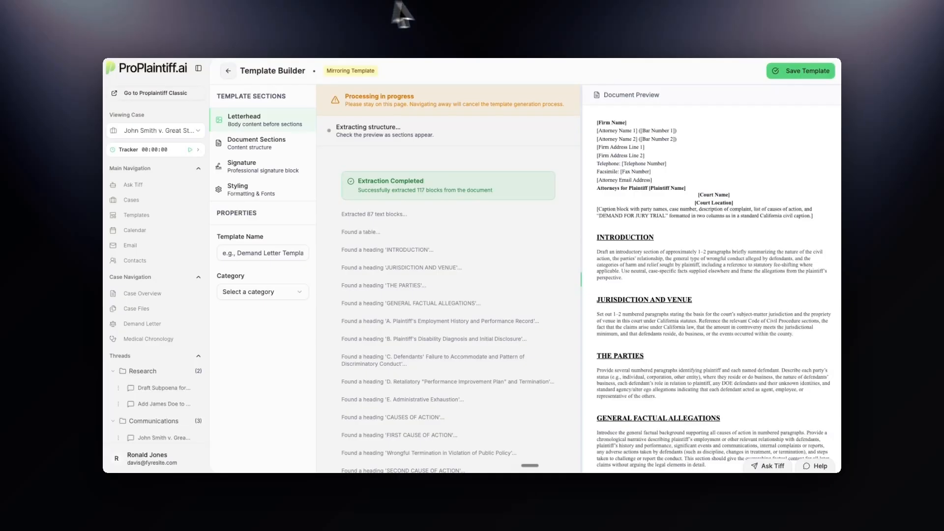
pyautogui.scroll(-3, 554, 266)
pyautogui.scroll(-5, 726, 306)
pyautogui.scroll(-5, 730, 306)
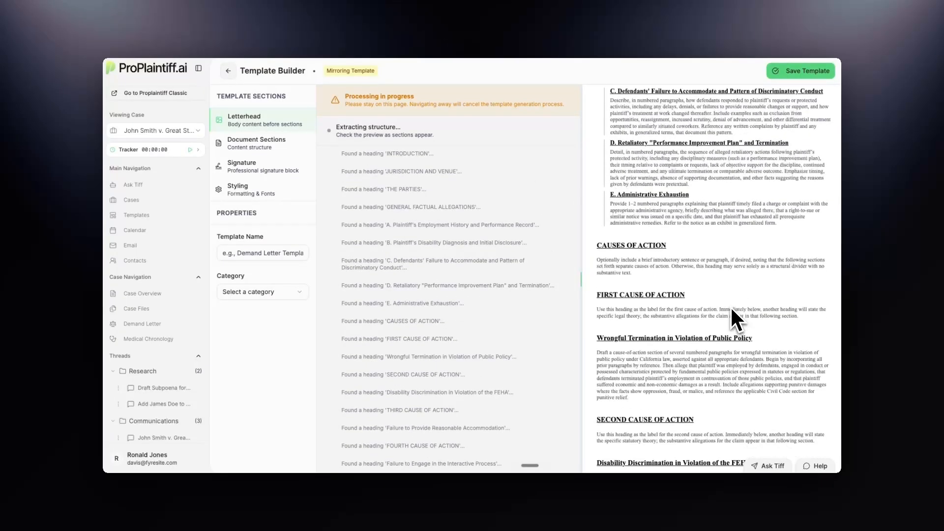
pyautogui.scroll(15, 730, 305)
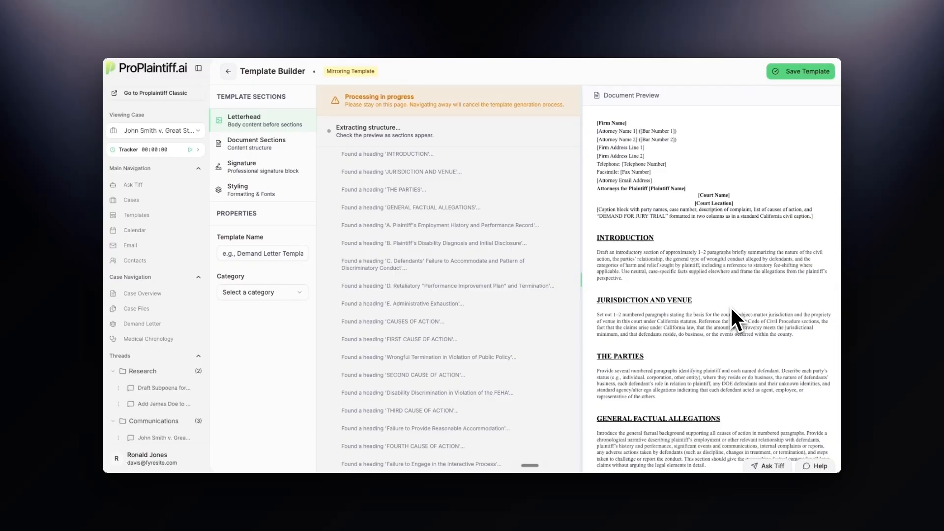
# Name the mirrored template Wrongful Termination, assign it the Demand Letters category, and save it
pyautogui.click(247, 251)
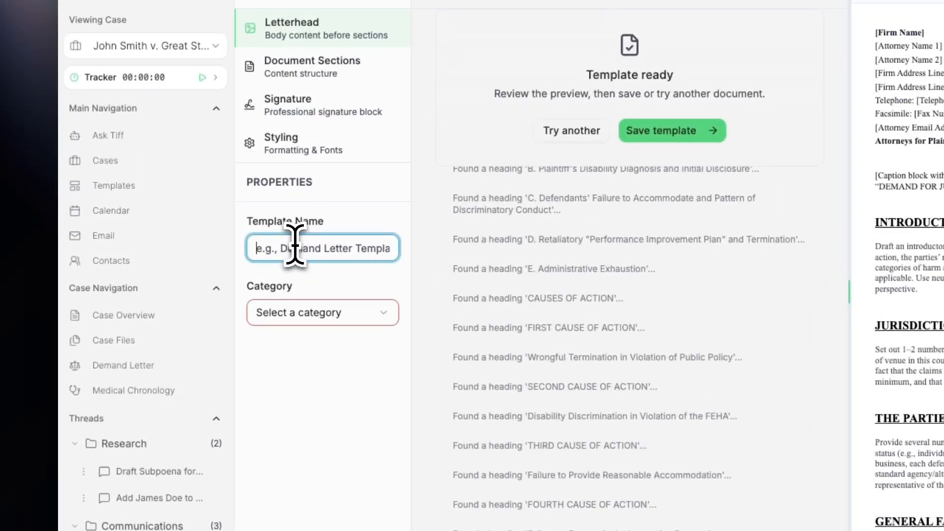
pyautogui.write('Wrongful Termination')
pyautogui.click(312, 306)
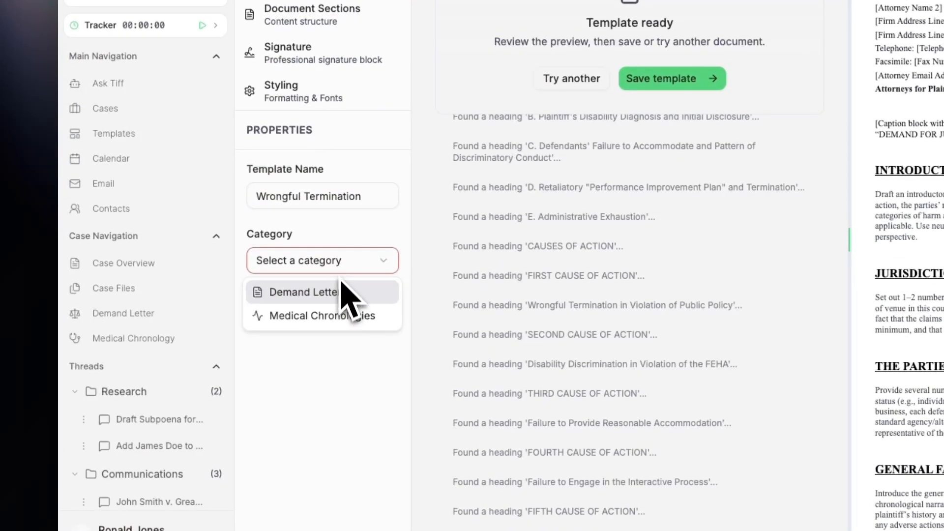
pyautogui.click(335, 299)
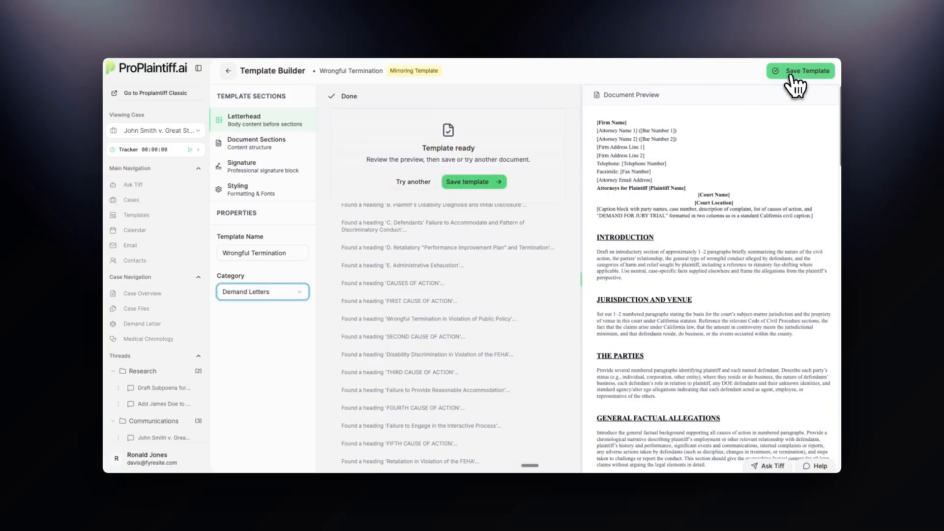
pyautogui.click(793, 72)
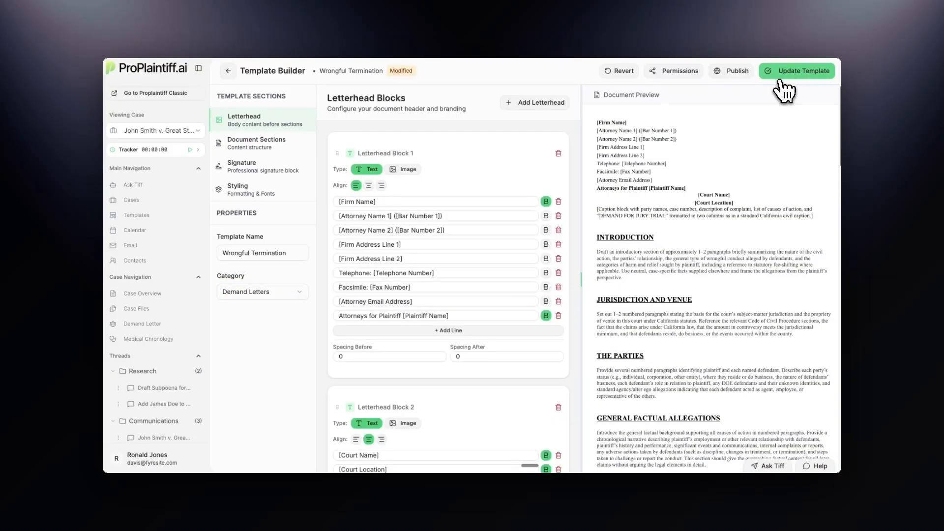
# Browse the Document Sections, Signature and Styling settings of the mirrored template and update the template
pyautogui.click(252, 143)
pyautogui.click(258, 168)
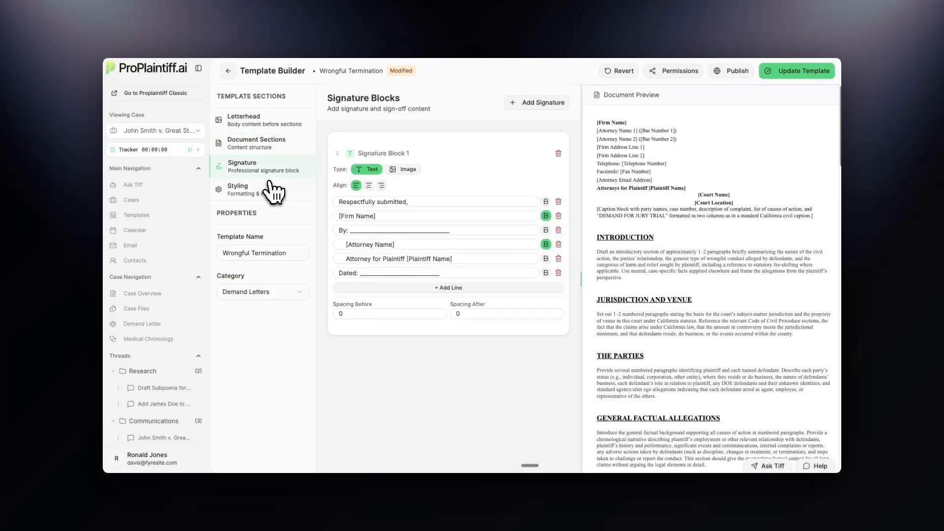
pyautogui.click(270, 182)
pyautogui.click(769, 74)
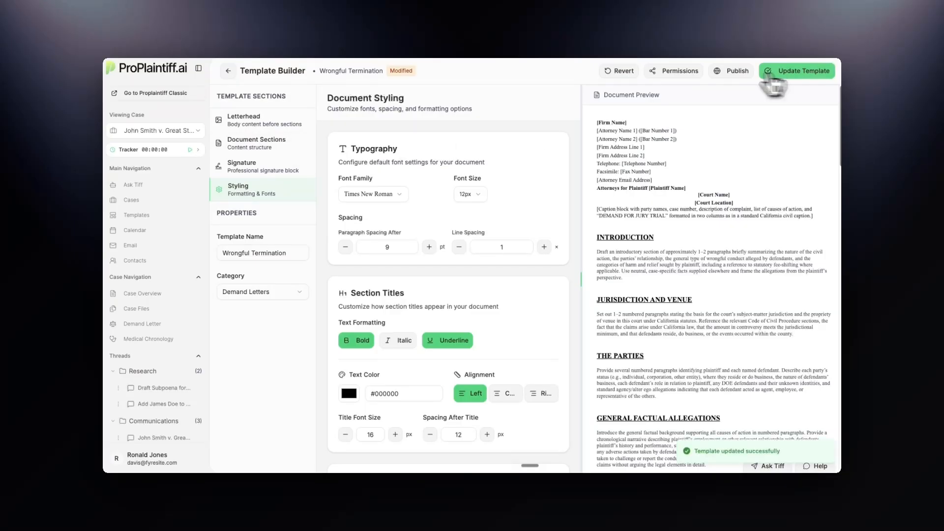
# Open the template's sharing permissions and turn on Public Access
pyautogui.click(686, 73)
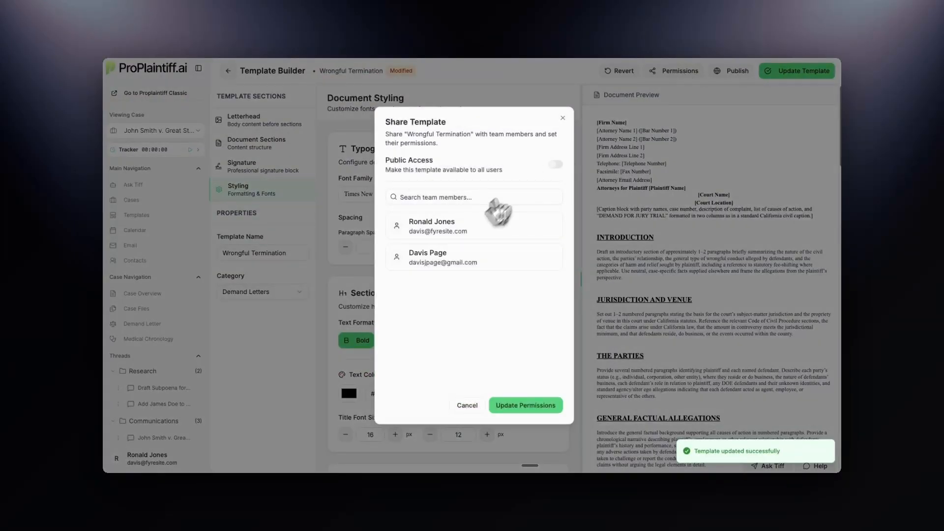
pyautogui.click(556, 166)
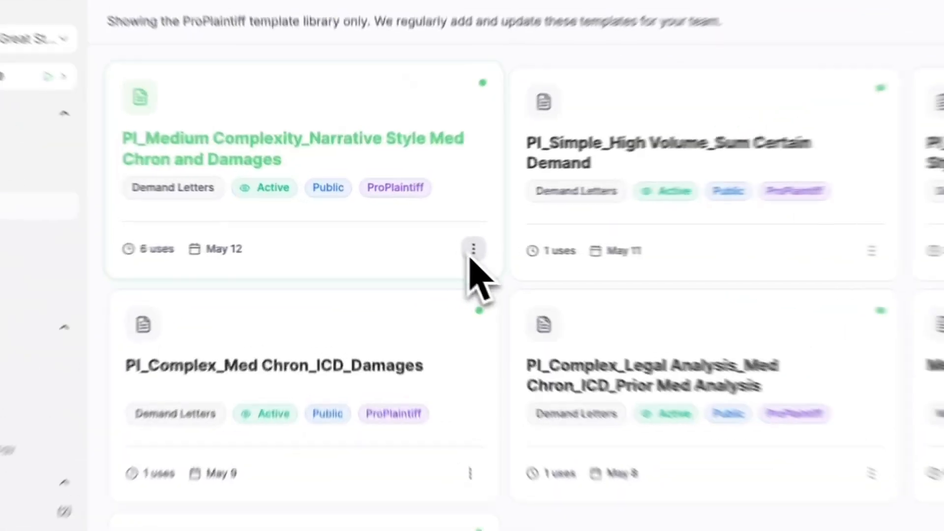
# Duplicate the PI_Medium Complexity_Narrative Style Med Chron and Damages template from the ProPlaintiff library
pyautogui.click(472, 246)
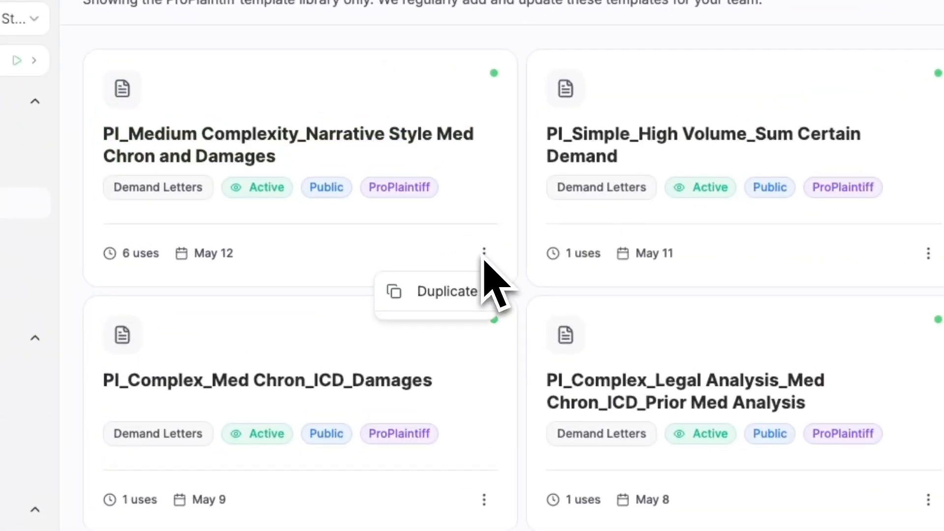
pyautogui.click(457, 291)
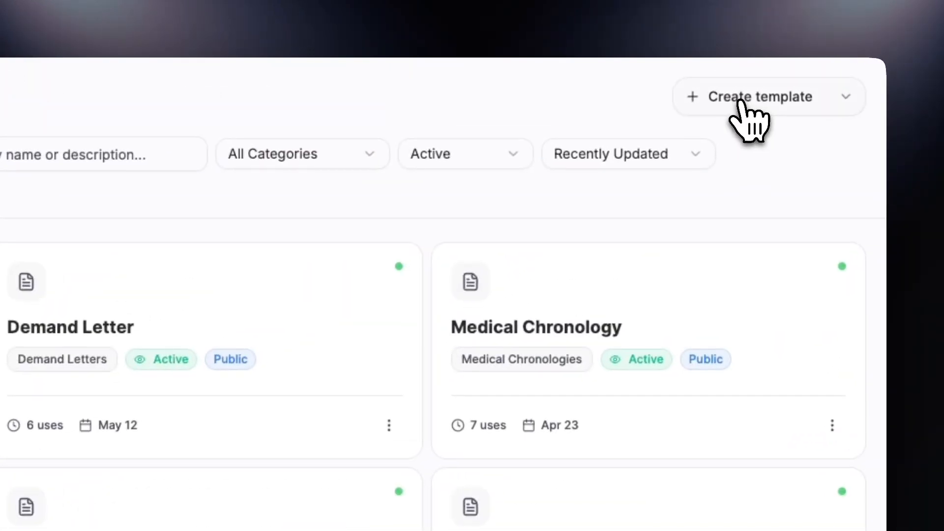
# Create a new Demand Letter template and select the [Organization Street Address] line in the second letterhead block
pyautogui.click(771, 76)
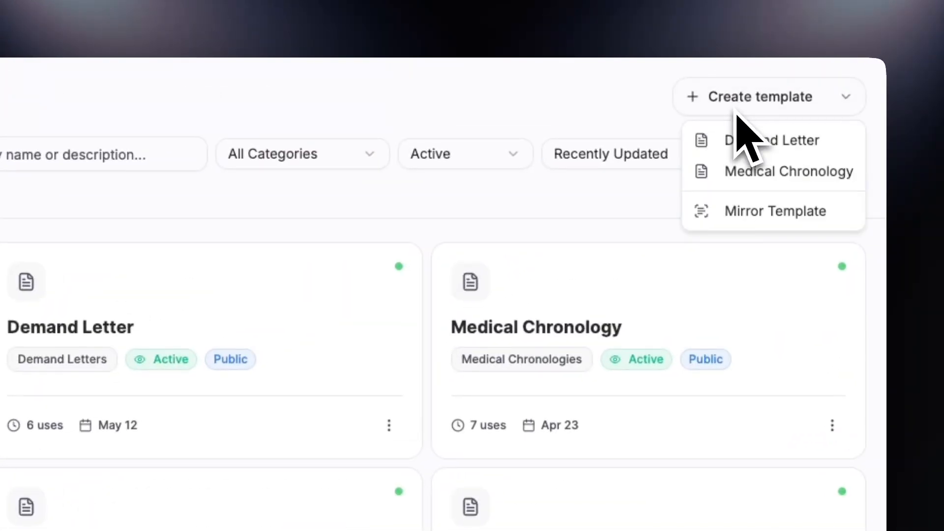
pyautogui.click(708, 143)
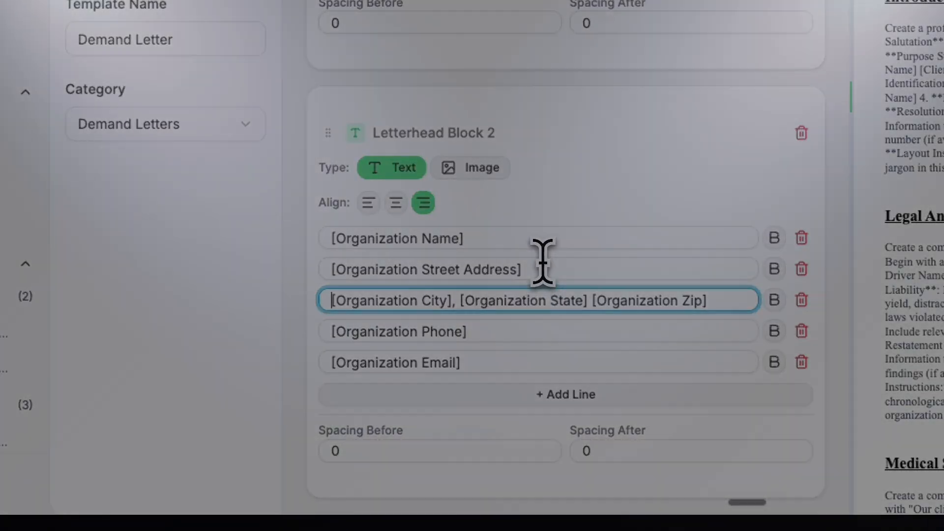
pyautogui.click(438, 417)
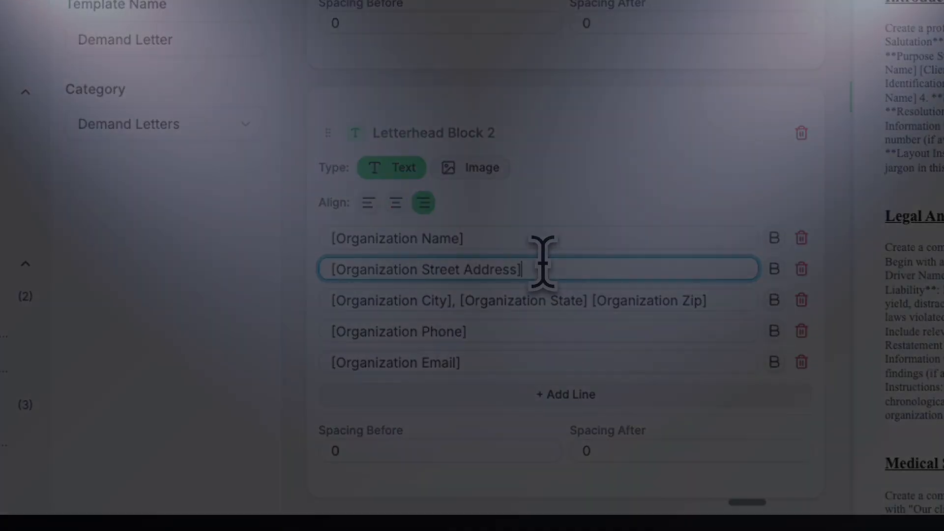